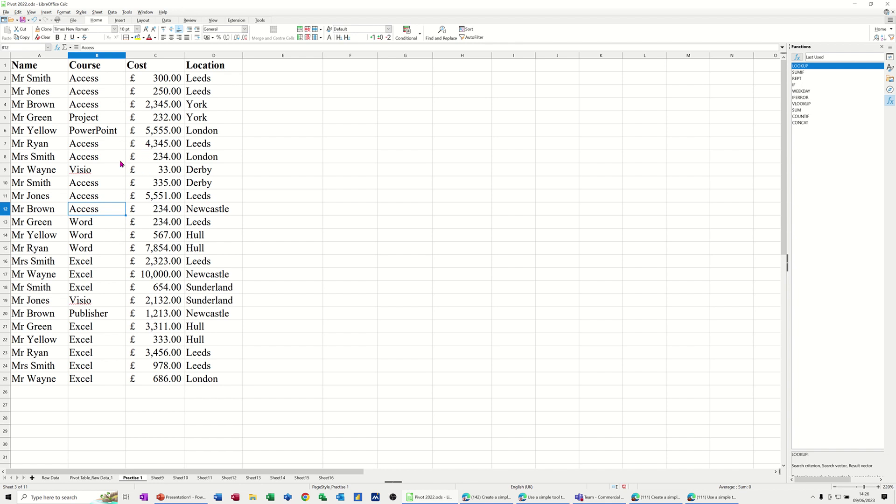
# Create a pivot table from the current selection A1:D25 to reach its layout dialog
pyautogui.click(121, 21)
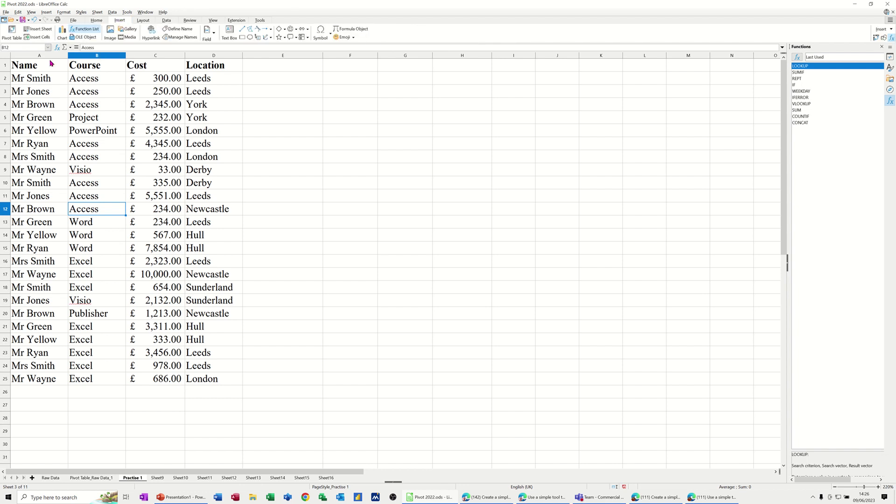
pyautogui.click(12, 31)
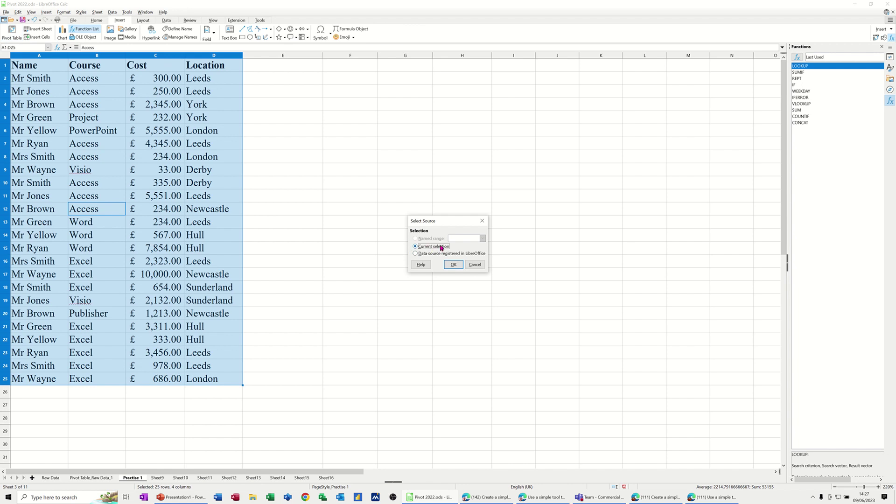
pyautogui.click(454, 265)
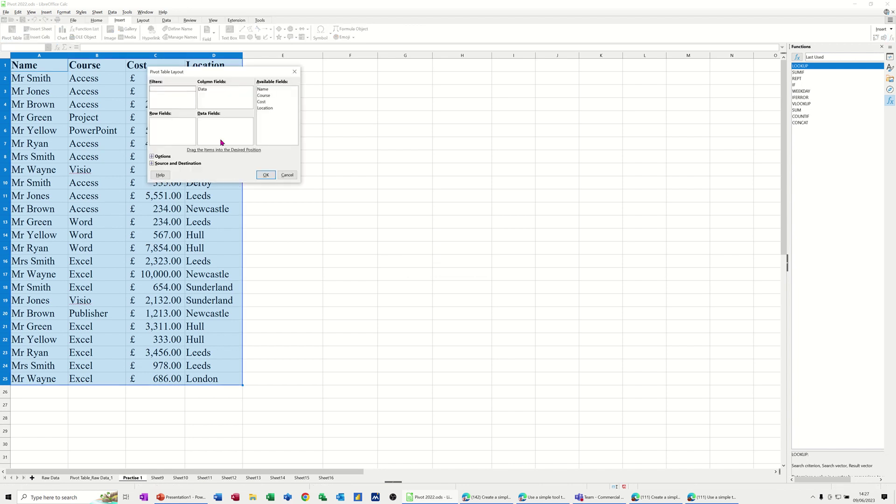
# Place Course in Row Fields and add Cost and Course as data fields
pyautogui.moveTo(219, 74); pyautogui.dragTo(352, 114)
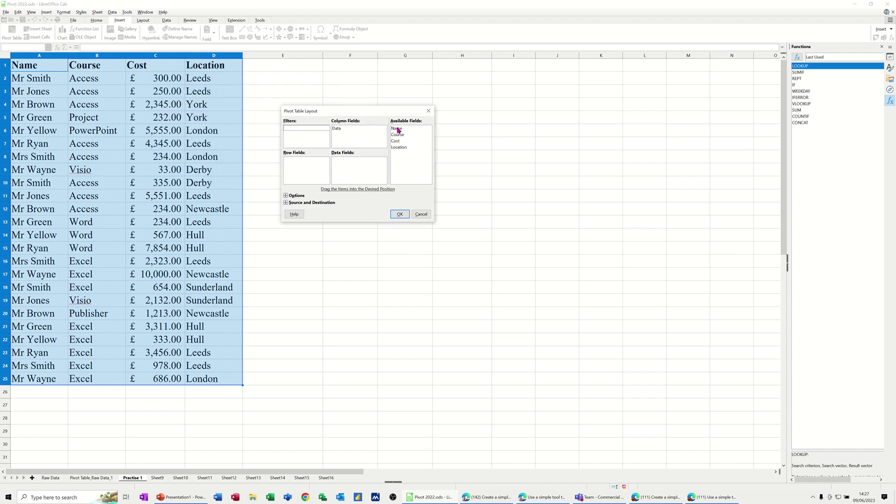
pyautogui.moveTo(401, 136); pyautogui.dragTo(312, 169)
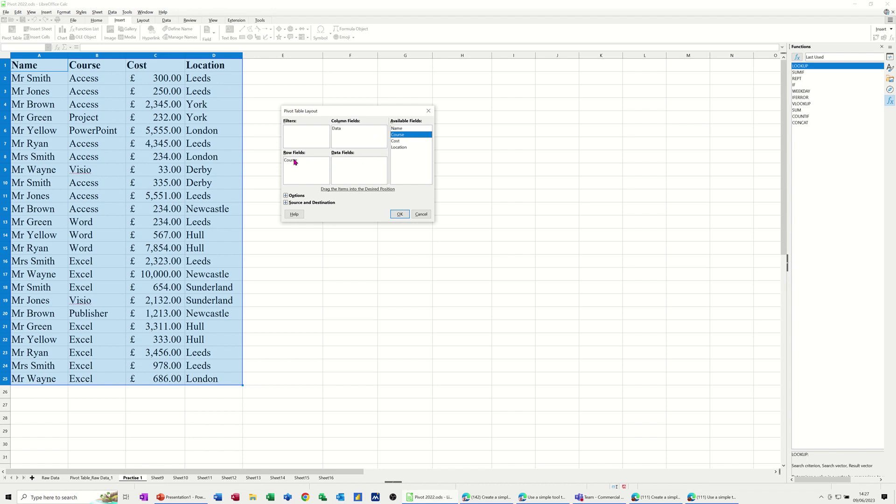
pyautogui.moveTo(394, 144); pyautogui.dragTo(358, 169)
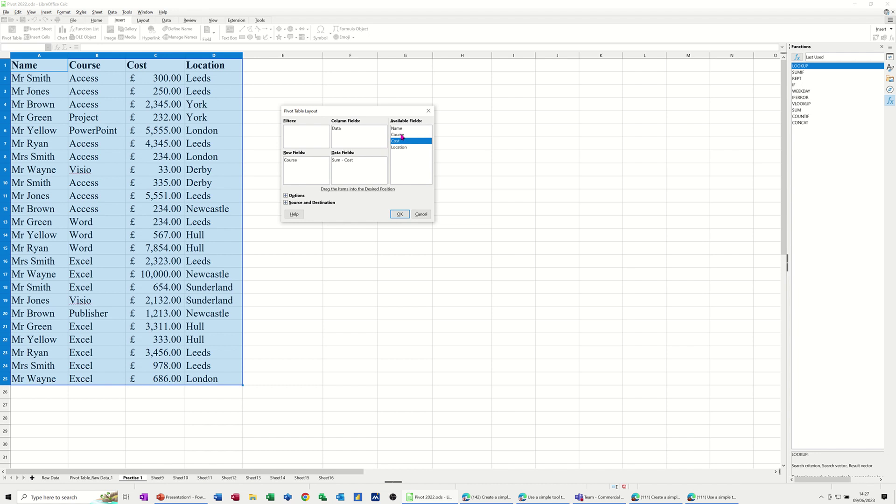
pyautogui.moveTo(402, 137); pyautogui.dragTo(366, 171)
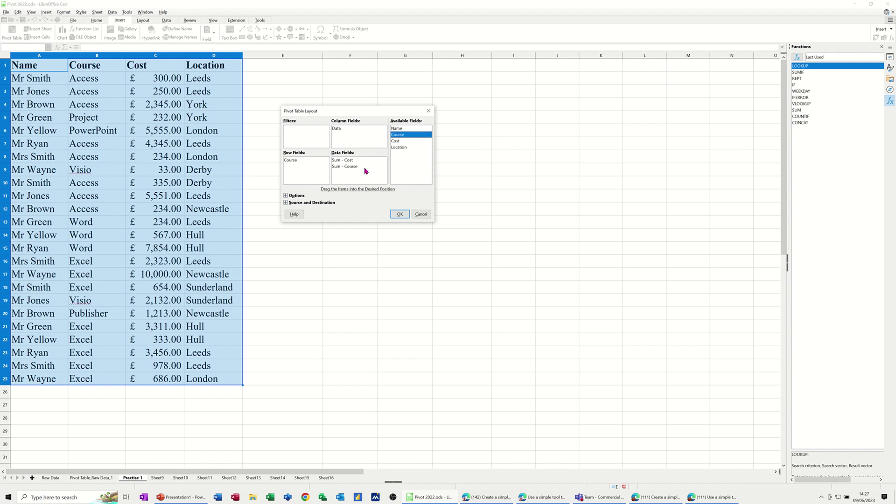
# Switch the Course data field to Count and add Location as a filter field
pyautogui.doubleClick(339, 167)
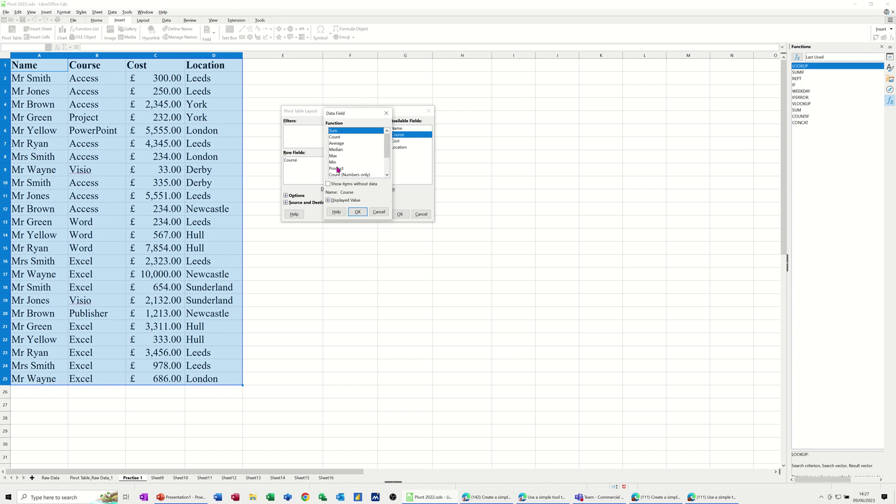
pyautogui.click(335, 137)
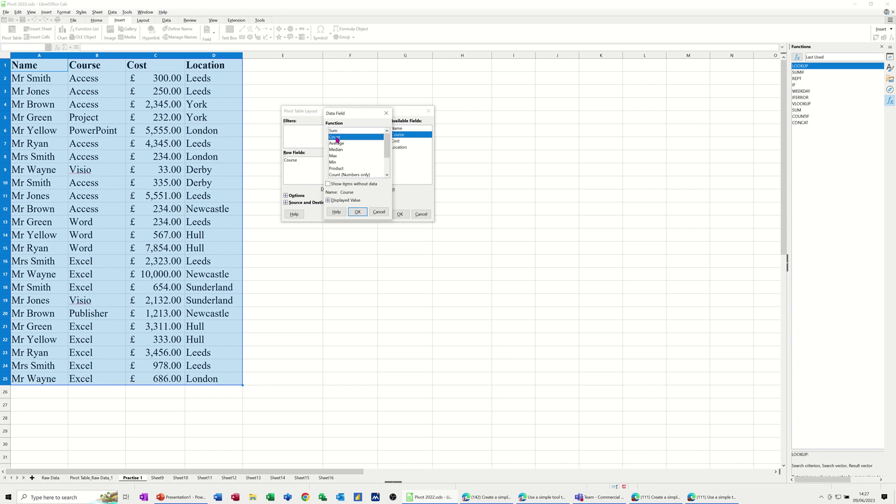
pyautogui.click(358, 211)
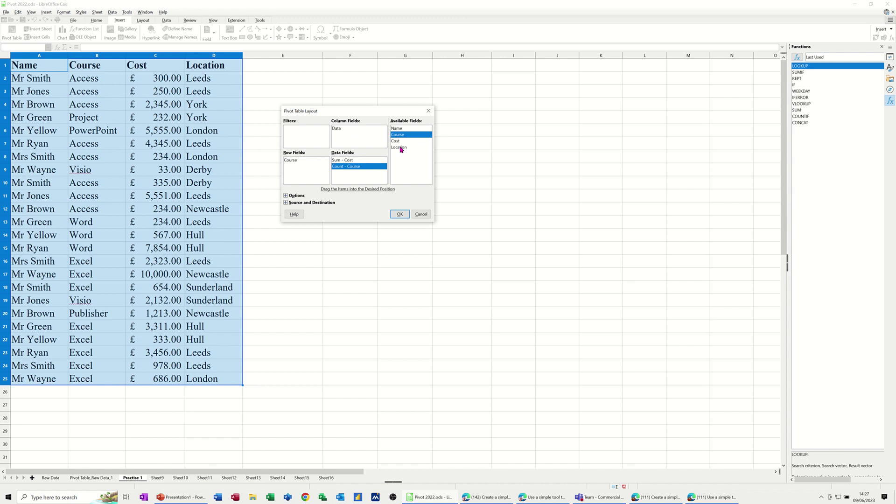
pyautogui.moveTo(400, 148); pyautogui.dragTo(304, 136)
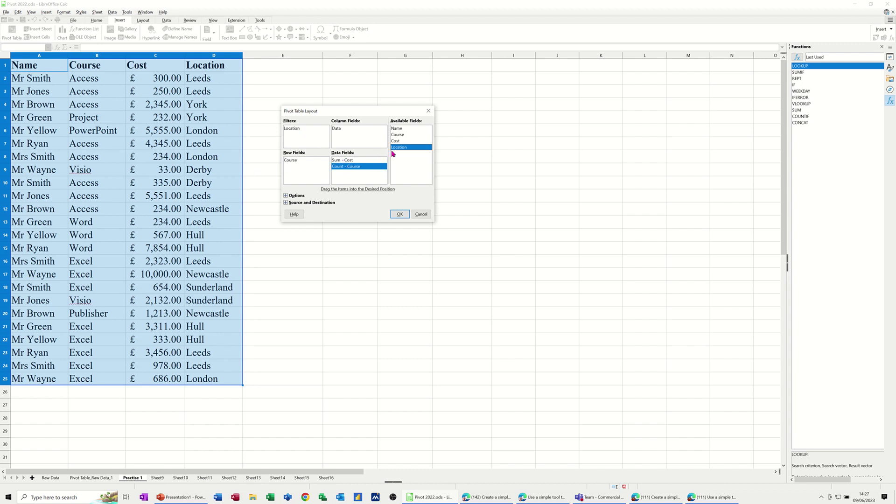
# Add a second Cost data field displayed as % of column
pyautogui.moveTo(400, 142); pyautogui.dragTo(347, 174)
pyautogui.doubleClick(347, 173)
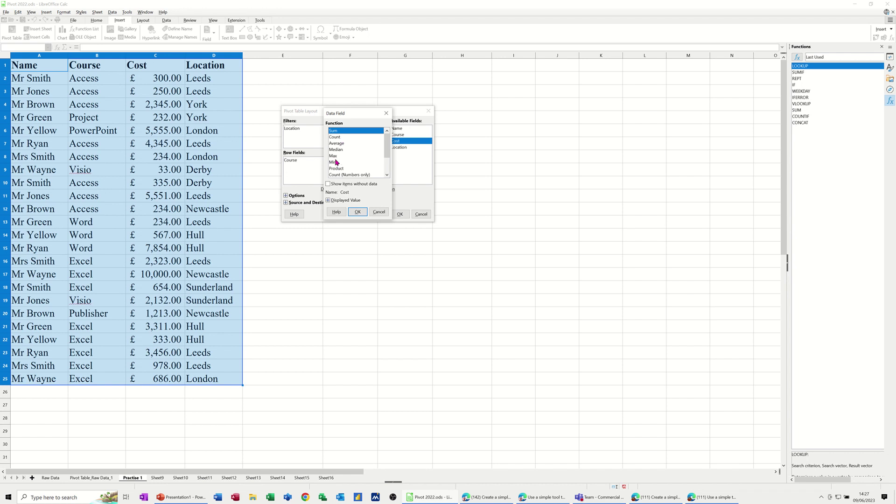
pyautogui.click(328, 200)
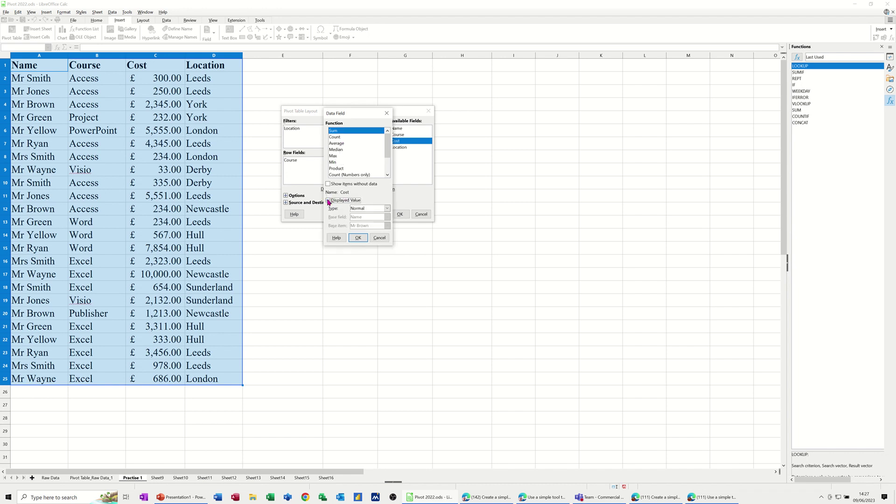
pyautogui.click(387, 209)
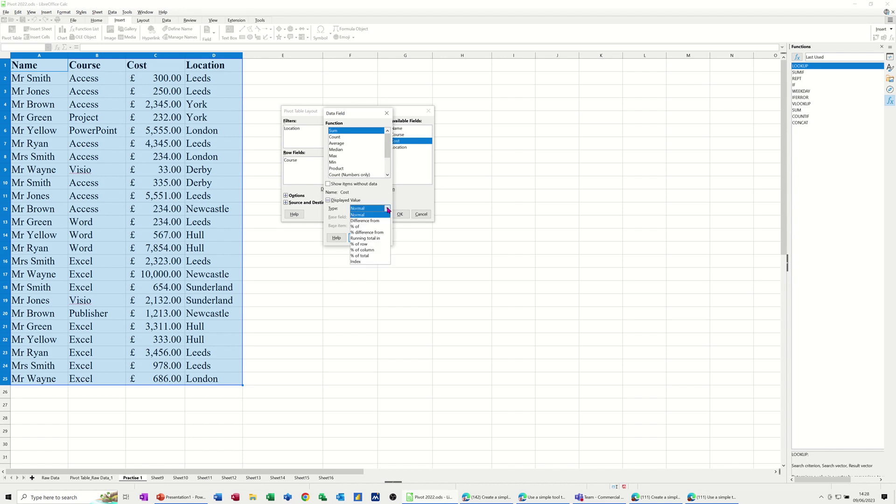
pyautogui.click(357, 250)
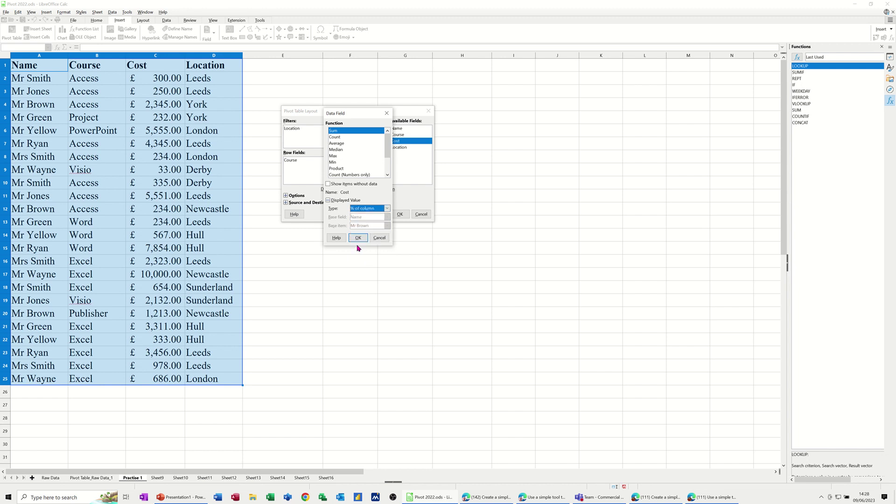
pyautogui.click(357, 238)
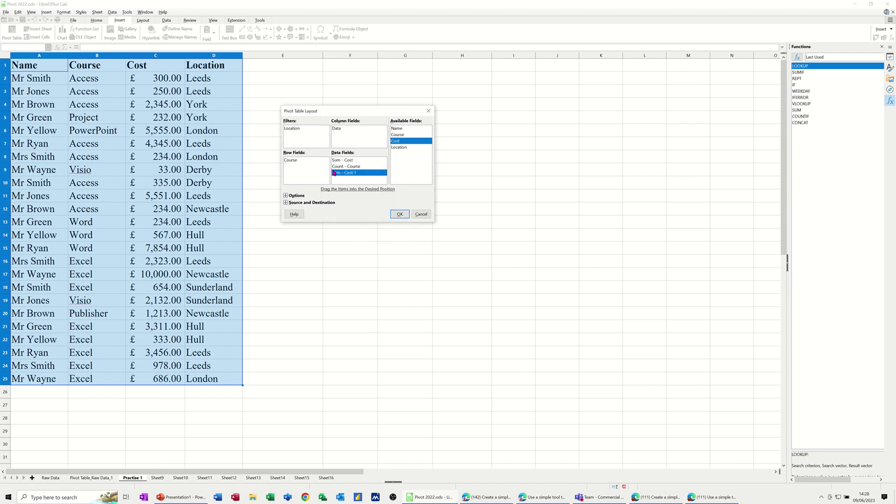
pyautogui.click(397, 215)
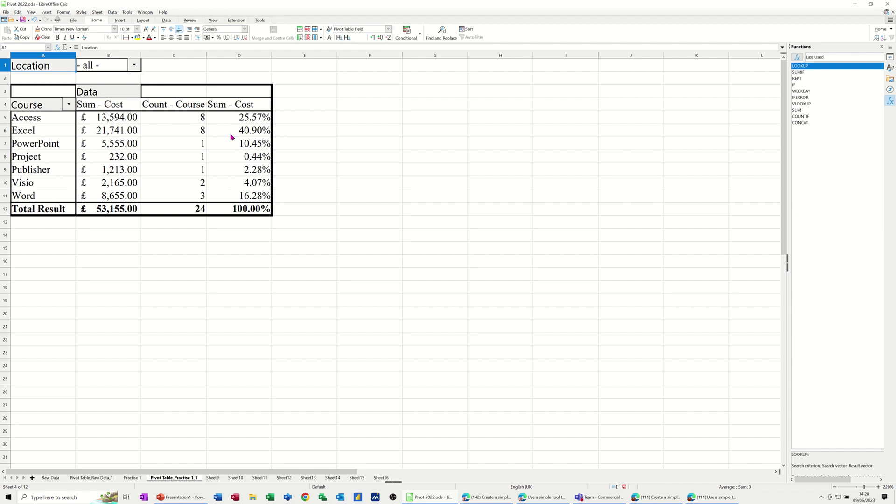
pyautogui.press('Right')
pyautogui.press('Down')
pyautogui.press('Down')
pyautogui.press('Down')
pyautogui.press('Down')
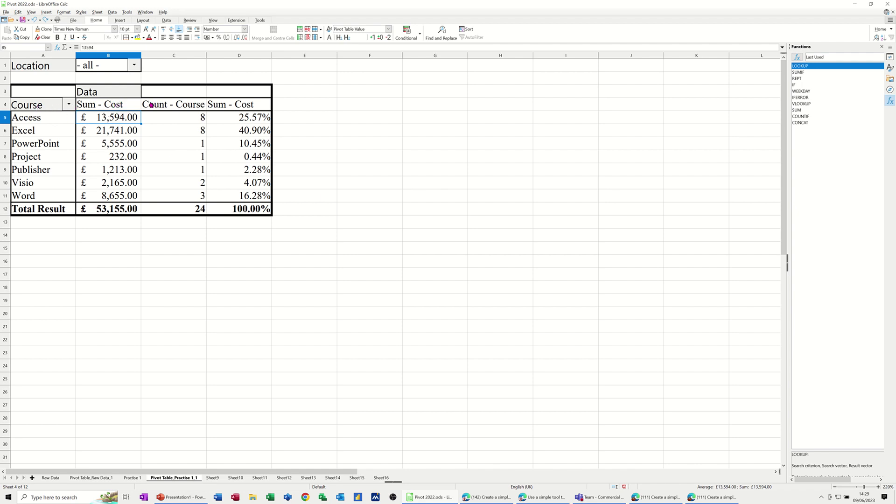
# Rename the Sum - Cost header in B4 to 'Costs'
pyautogui.click(119, 107)
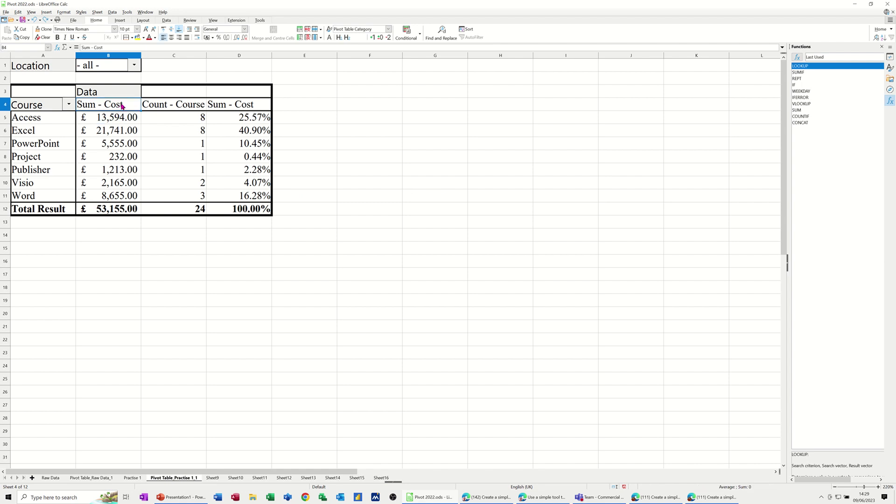
pyautogui.write('Cost')
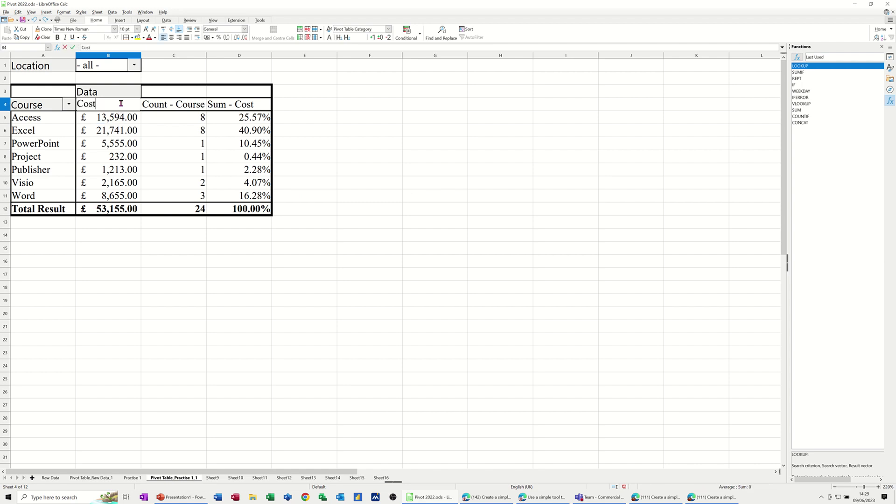
pyautogui.press('Return')
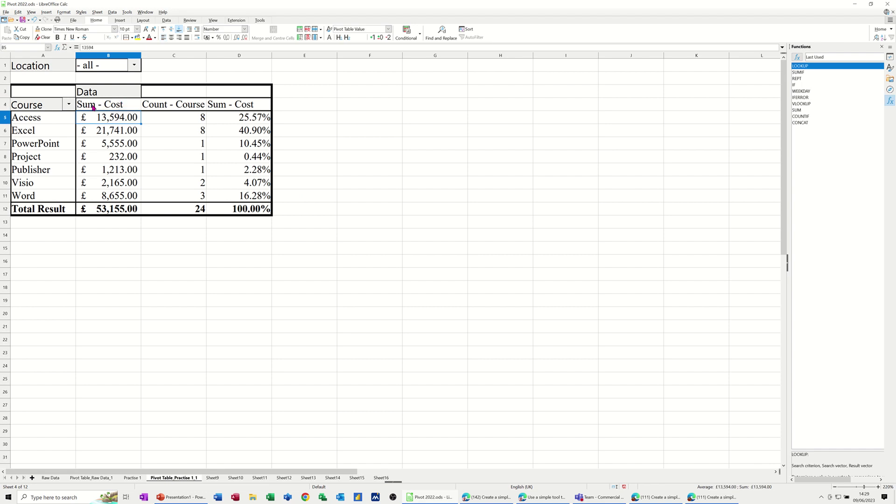
pyautogui.click(116, 107)
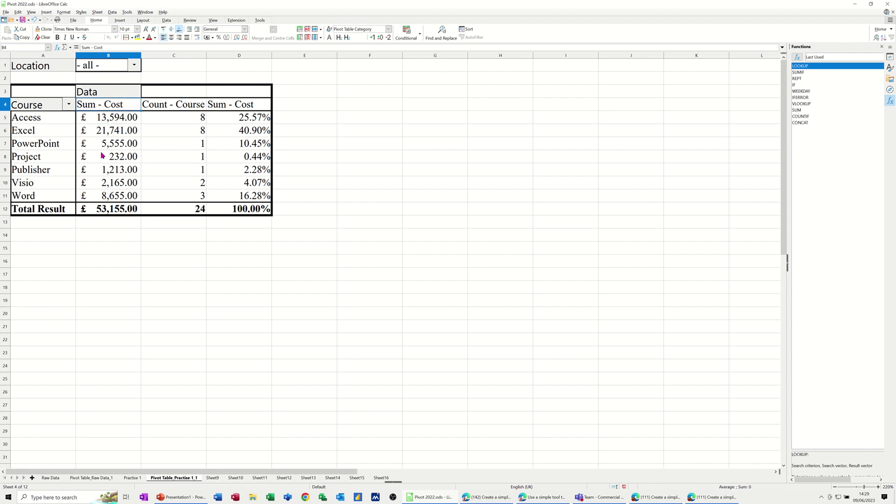
pyautogui.click(132, 477)
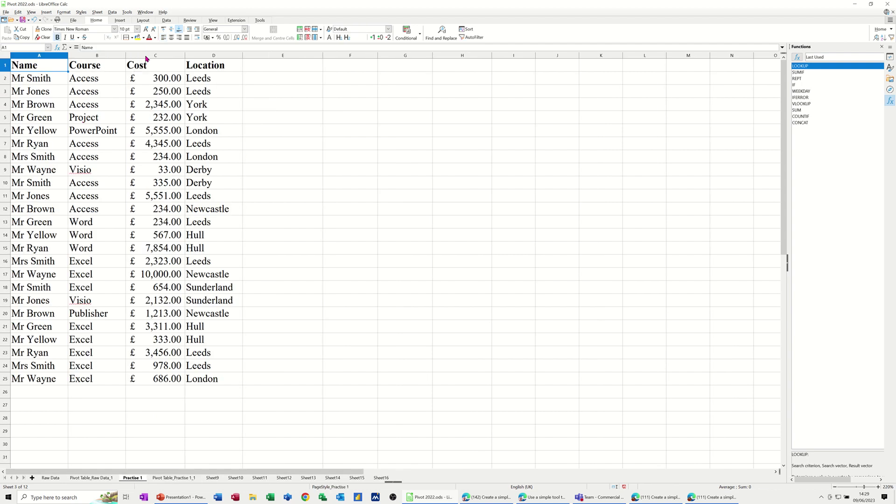
pyautogui.click(169, 477)
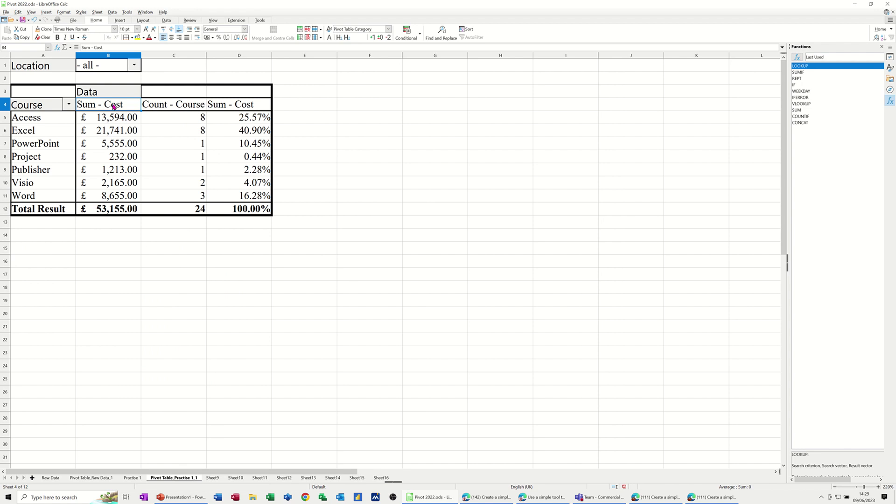
pyautogui.write('Costs')
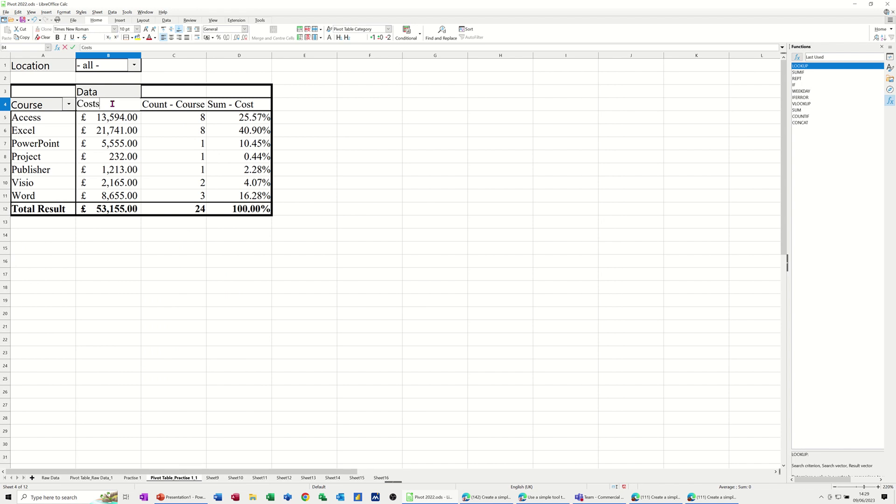
pyautogui.press('Return')
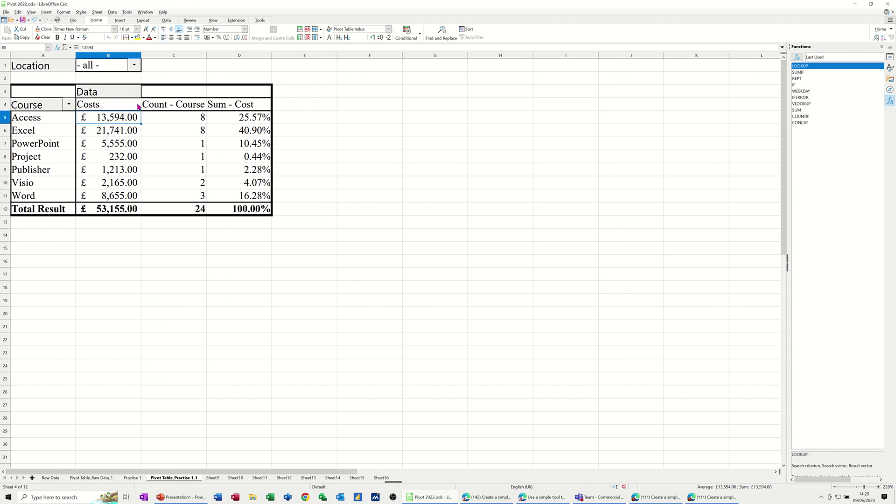
# Rename the C4 header to 'Courses' and the D4 header to '%'
pyautogui.click(164, 107)
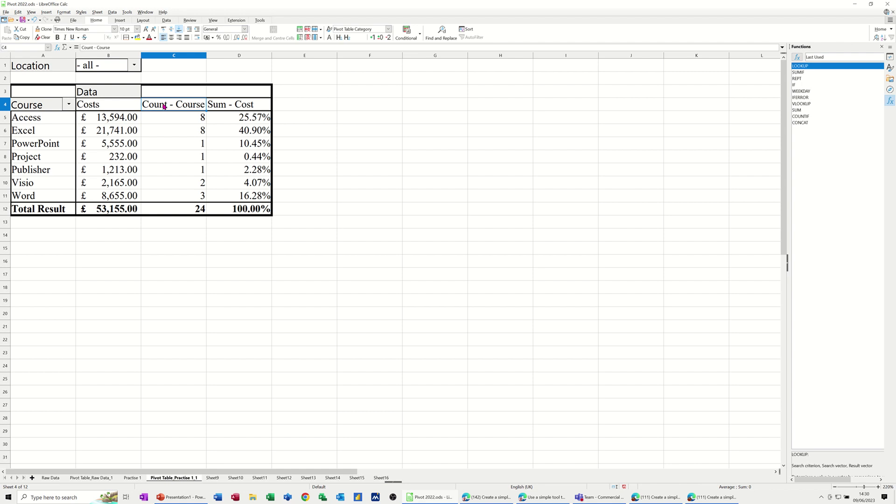
pyautogui.write('Courses')
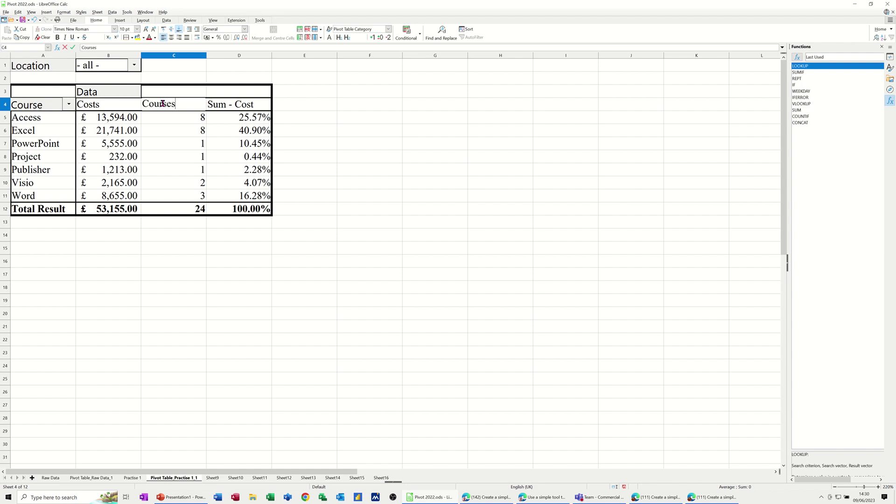
pyautogui.click(231, 108)
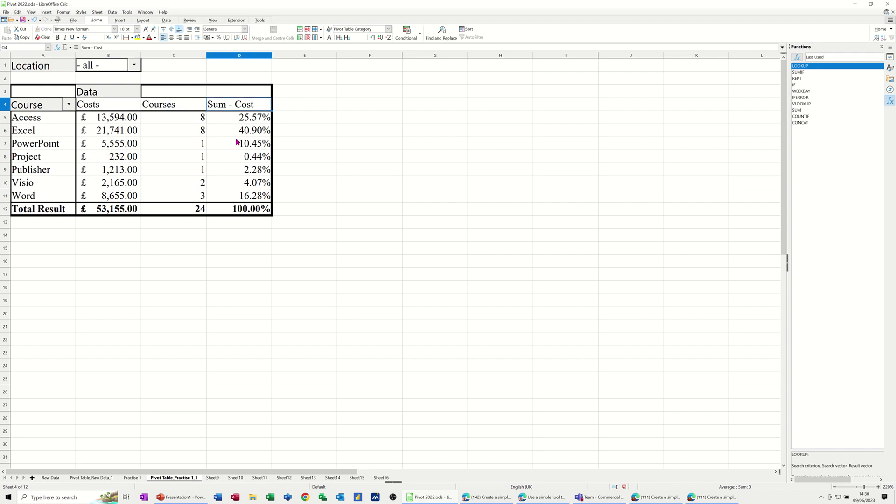
pyautogui.write('%')
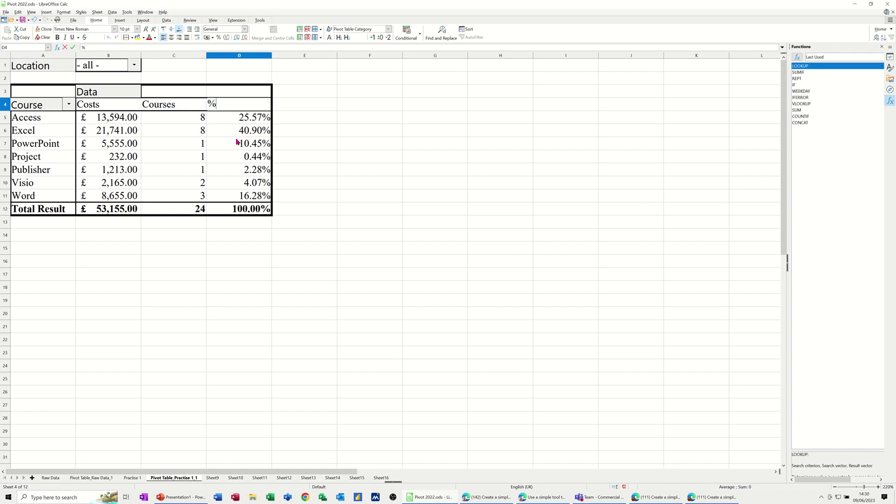
pyautogui.press('Return')
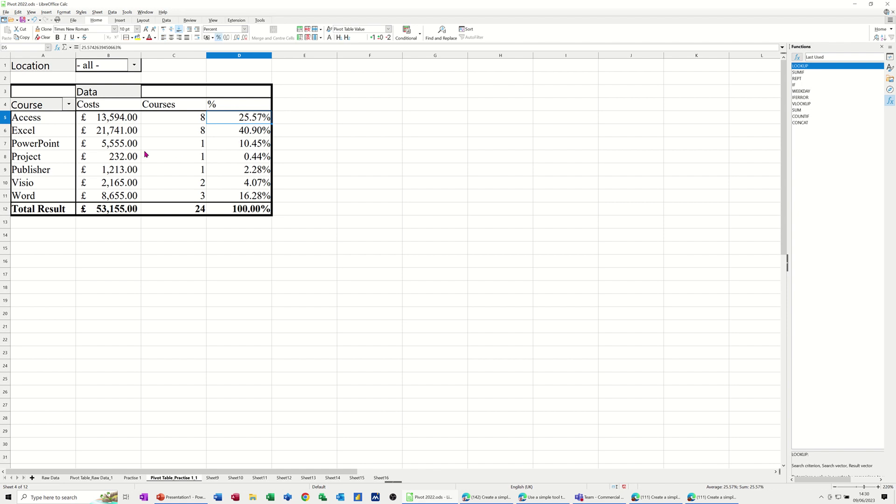